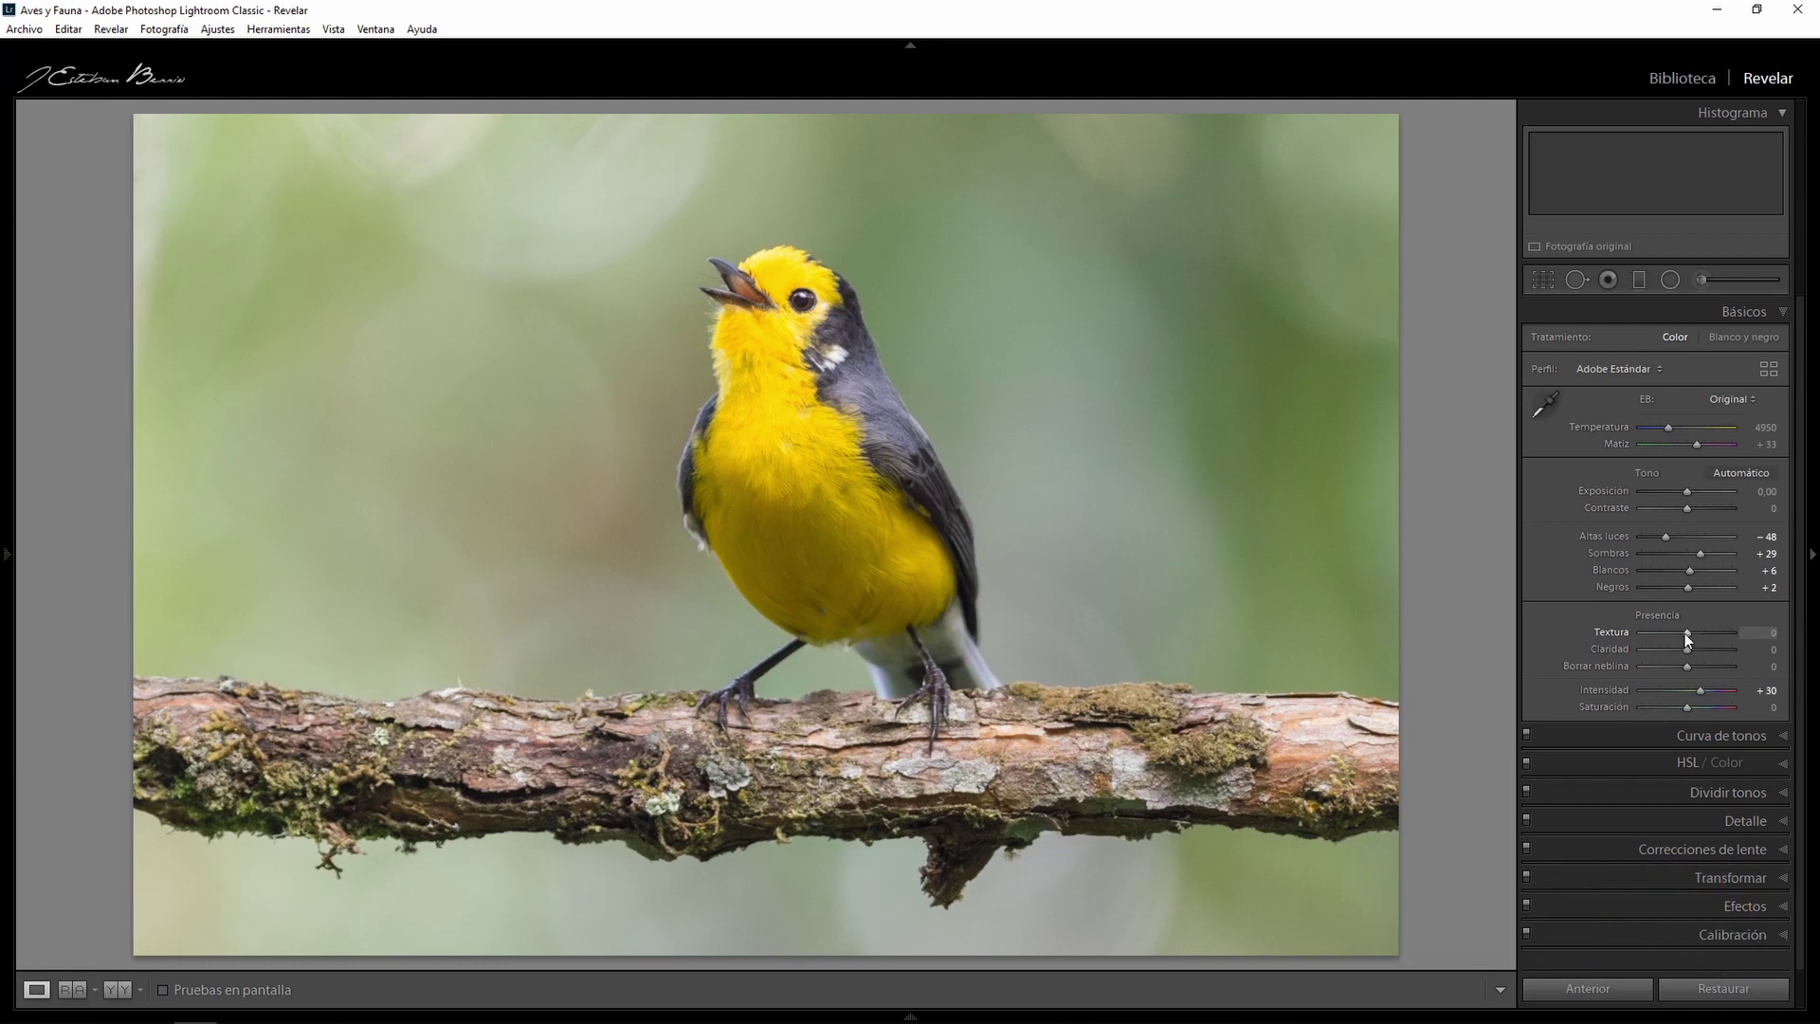
Try Textura at +100 while zoomed in on the bird, then reset it to 0.
{"action": "left_click_drag", "start_coordinate": [1689, 633], "coordinate": [1697, 633]}
{"action": "left_click_drag", "start_coordinate": [1727, 633], "coordinate": [1734, 633]}
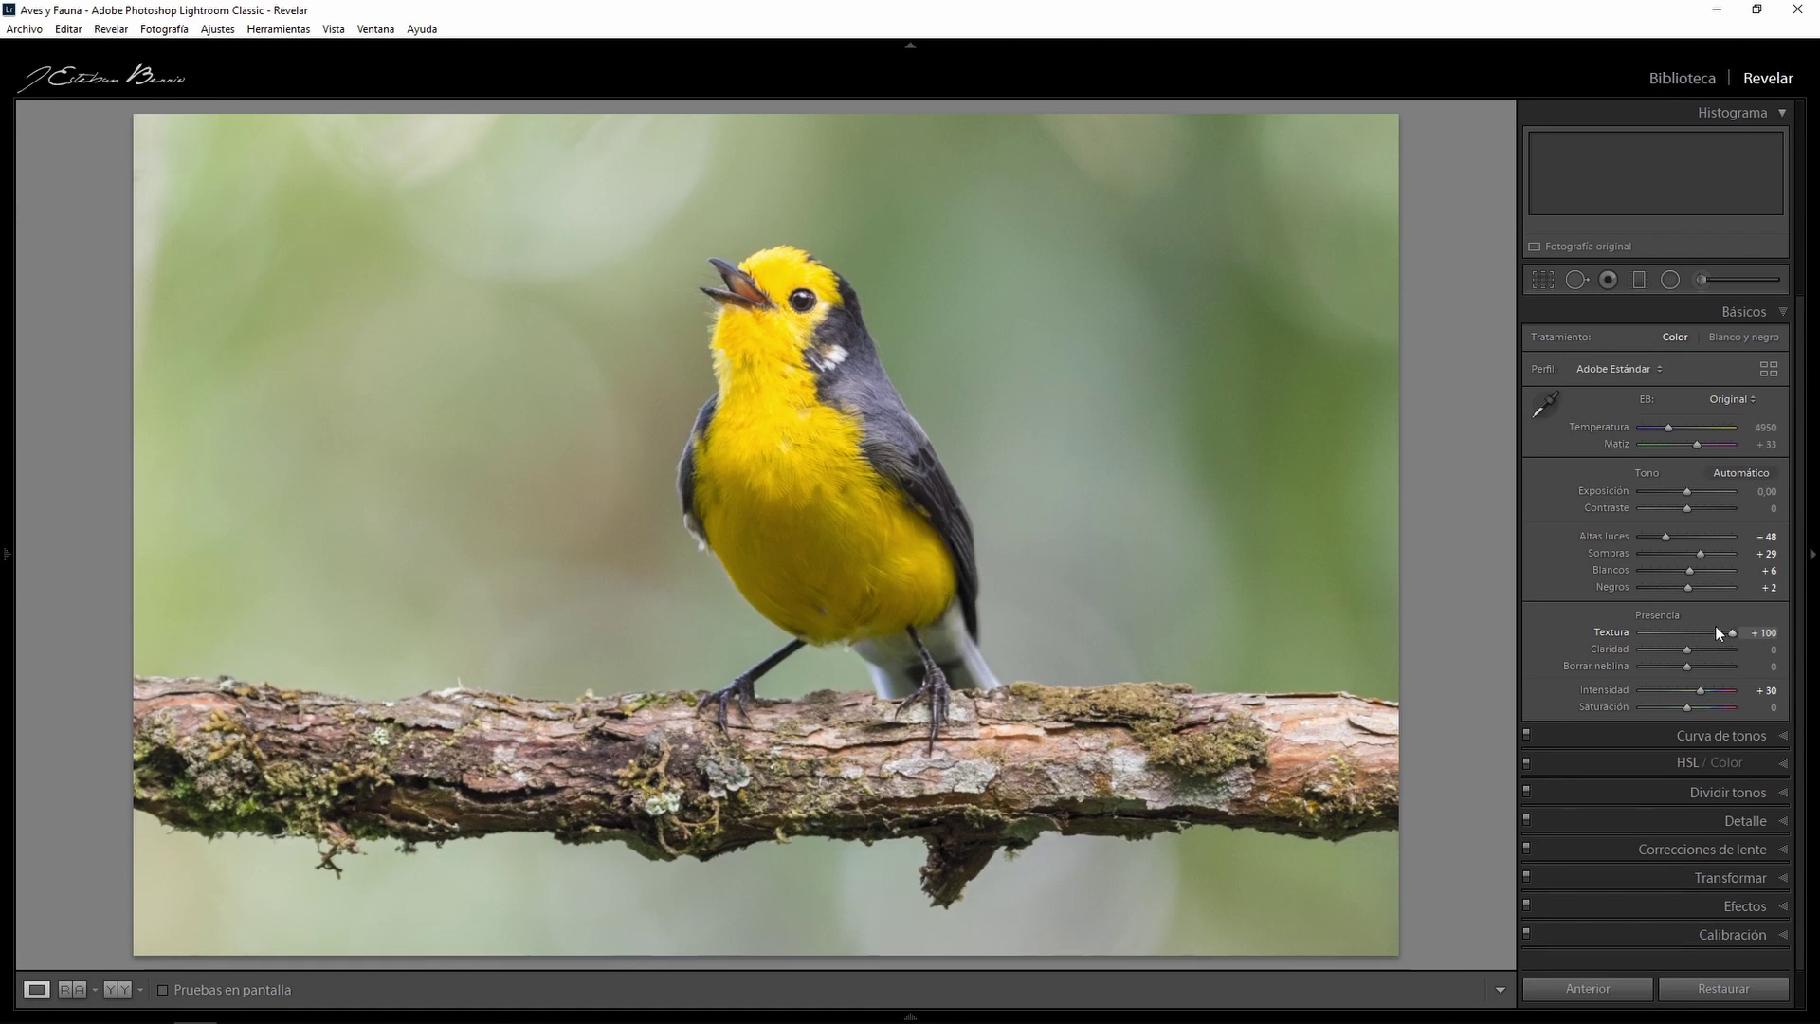
{"action": "left_click", "coordinate": [1359, 472]}
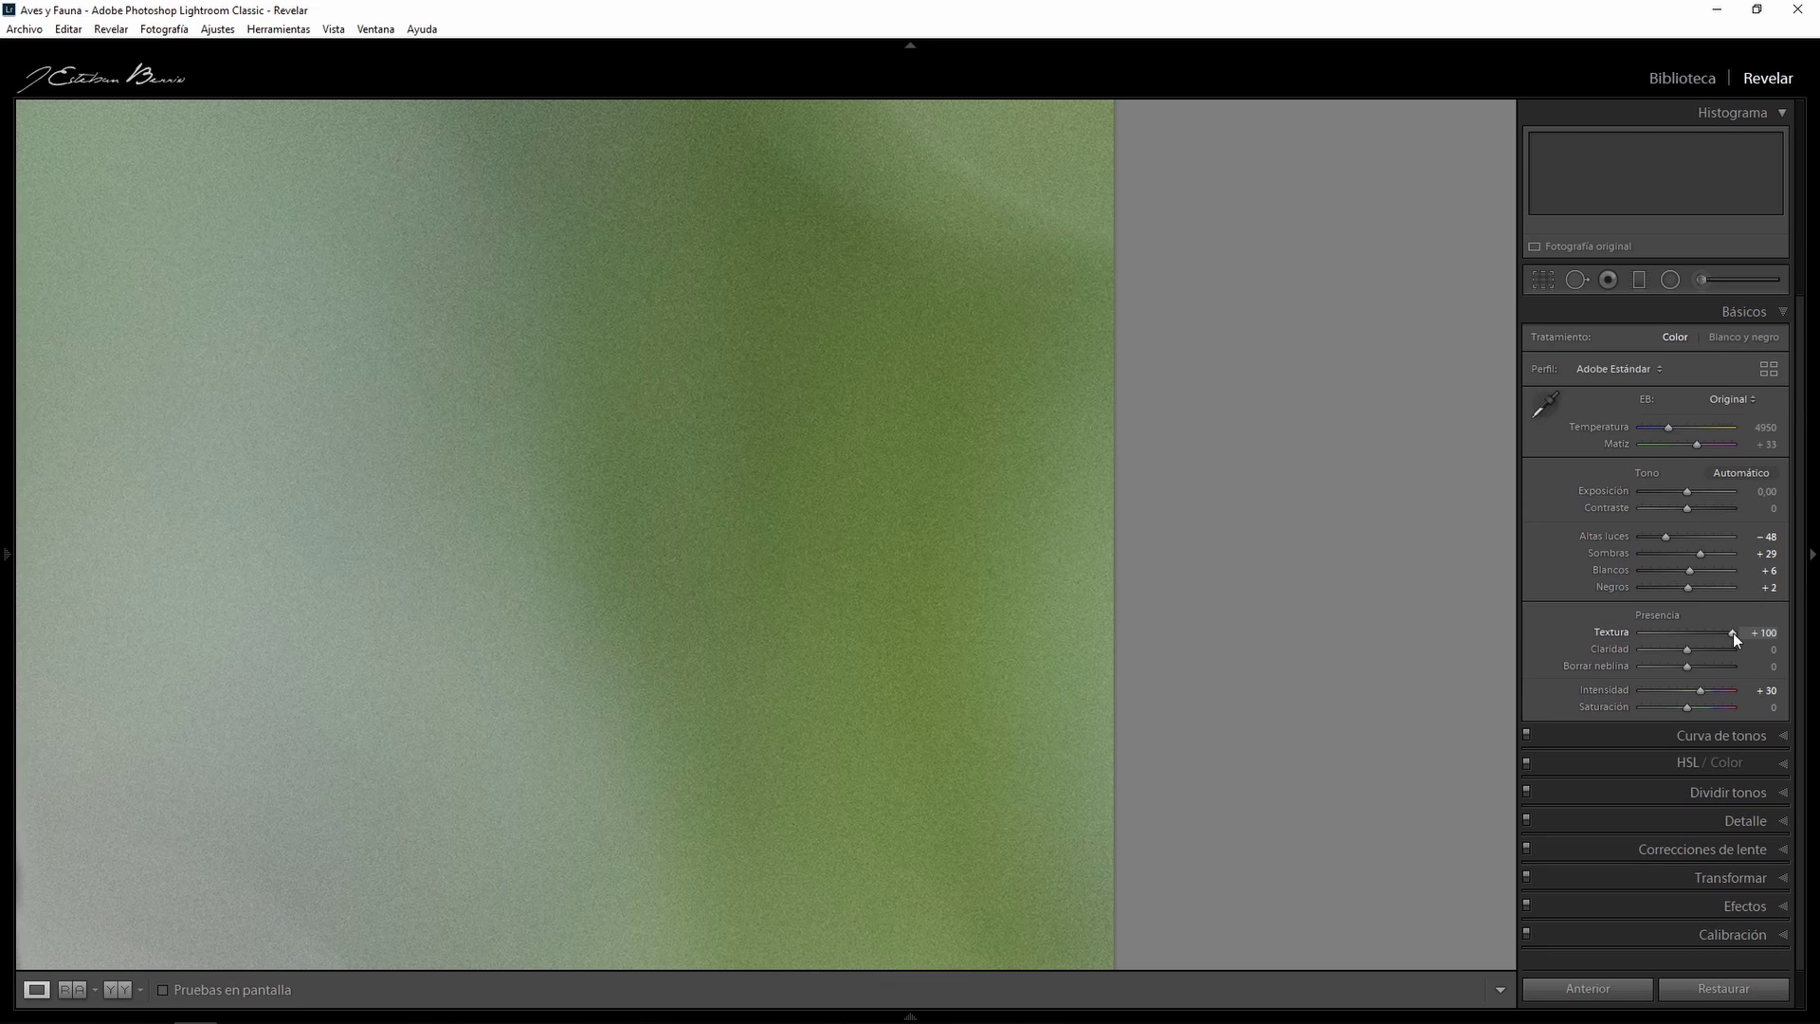
{"action": "double_click", "coordinate": [1733, 634]}
In Detalle, try Radio 1,2, then reset Detalle to 25, Radio to 1,0 and Cantidad to 40.
{"action": "left_click", "coordinate": [1095, 545]}
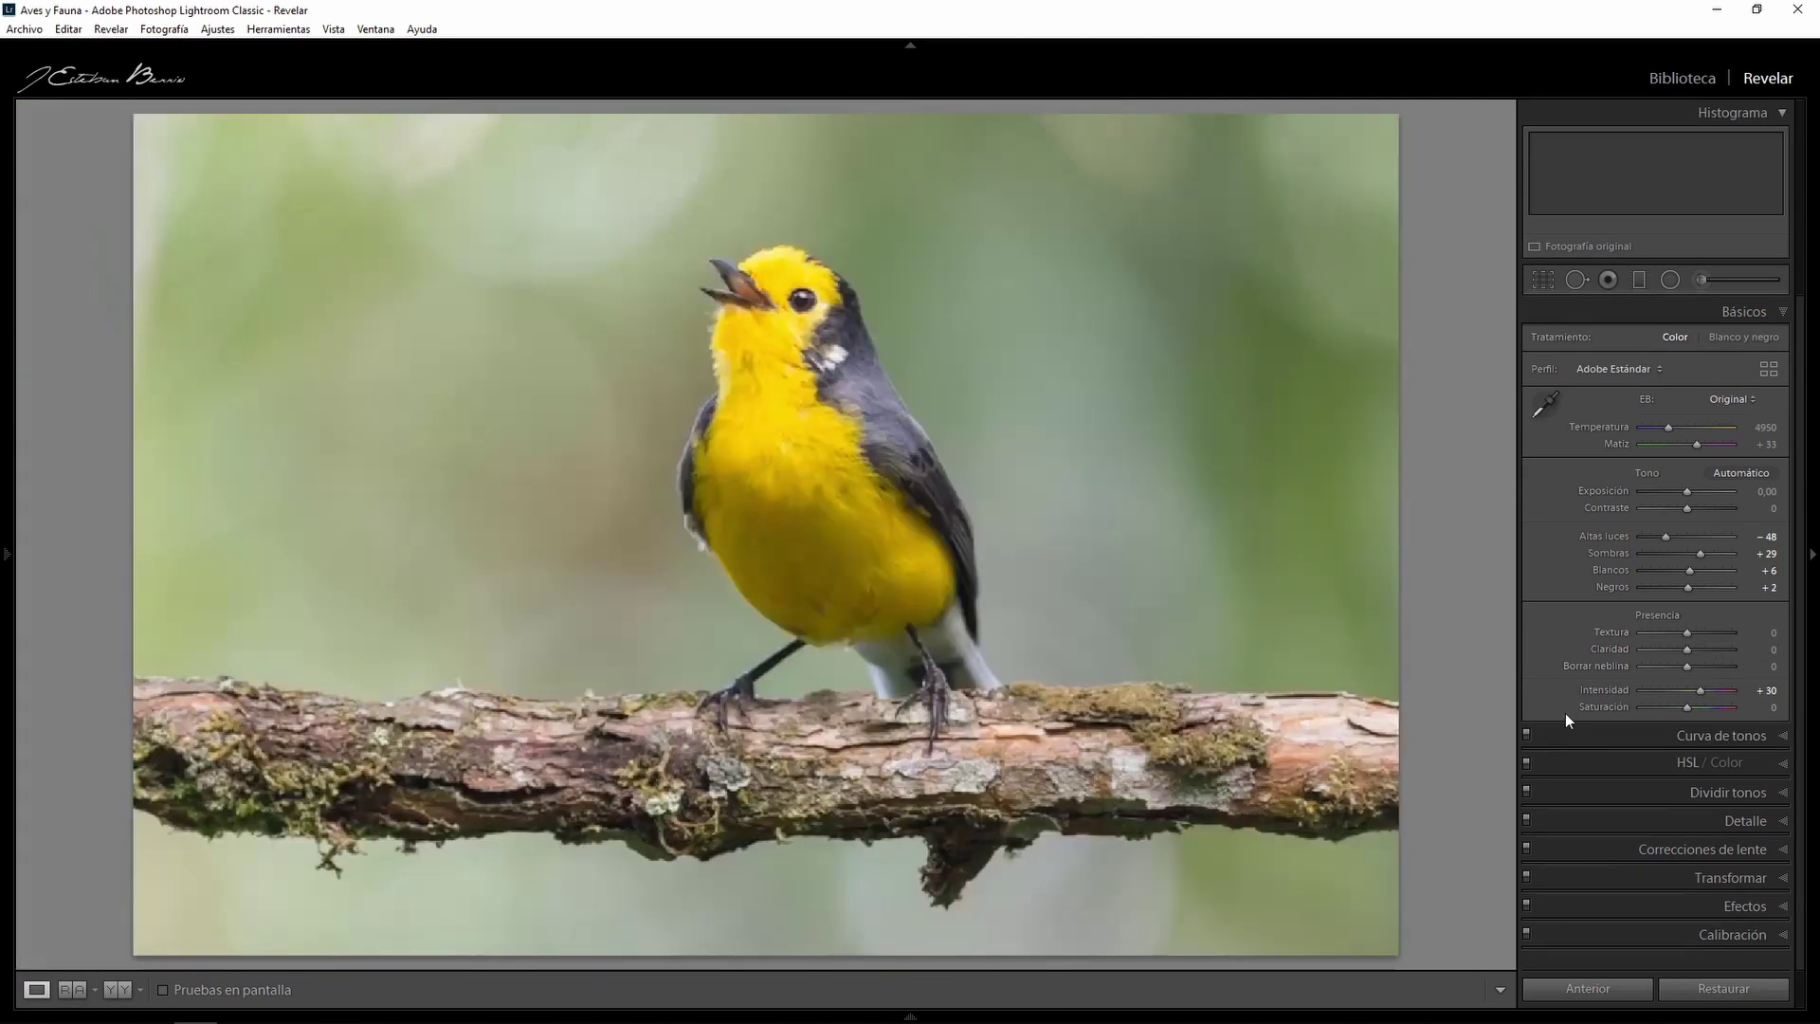
{"action": "left_click", "coordinate": [1752, 819]}
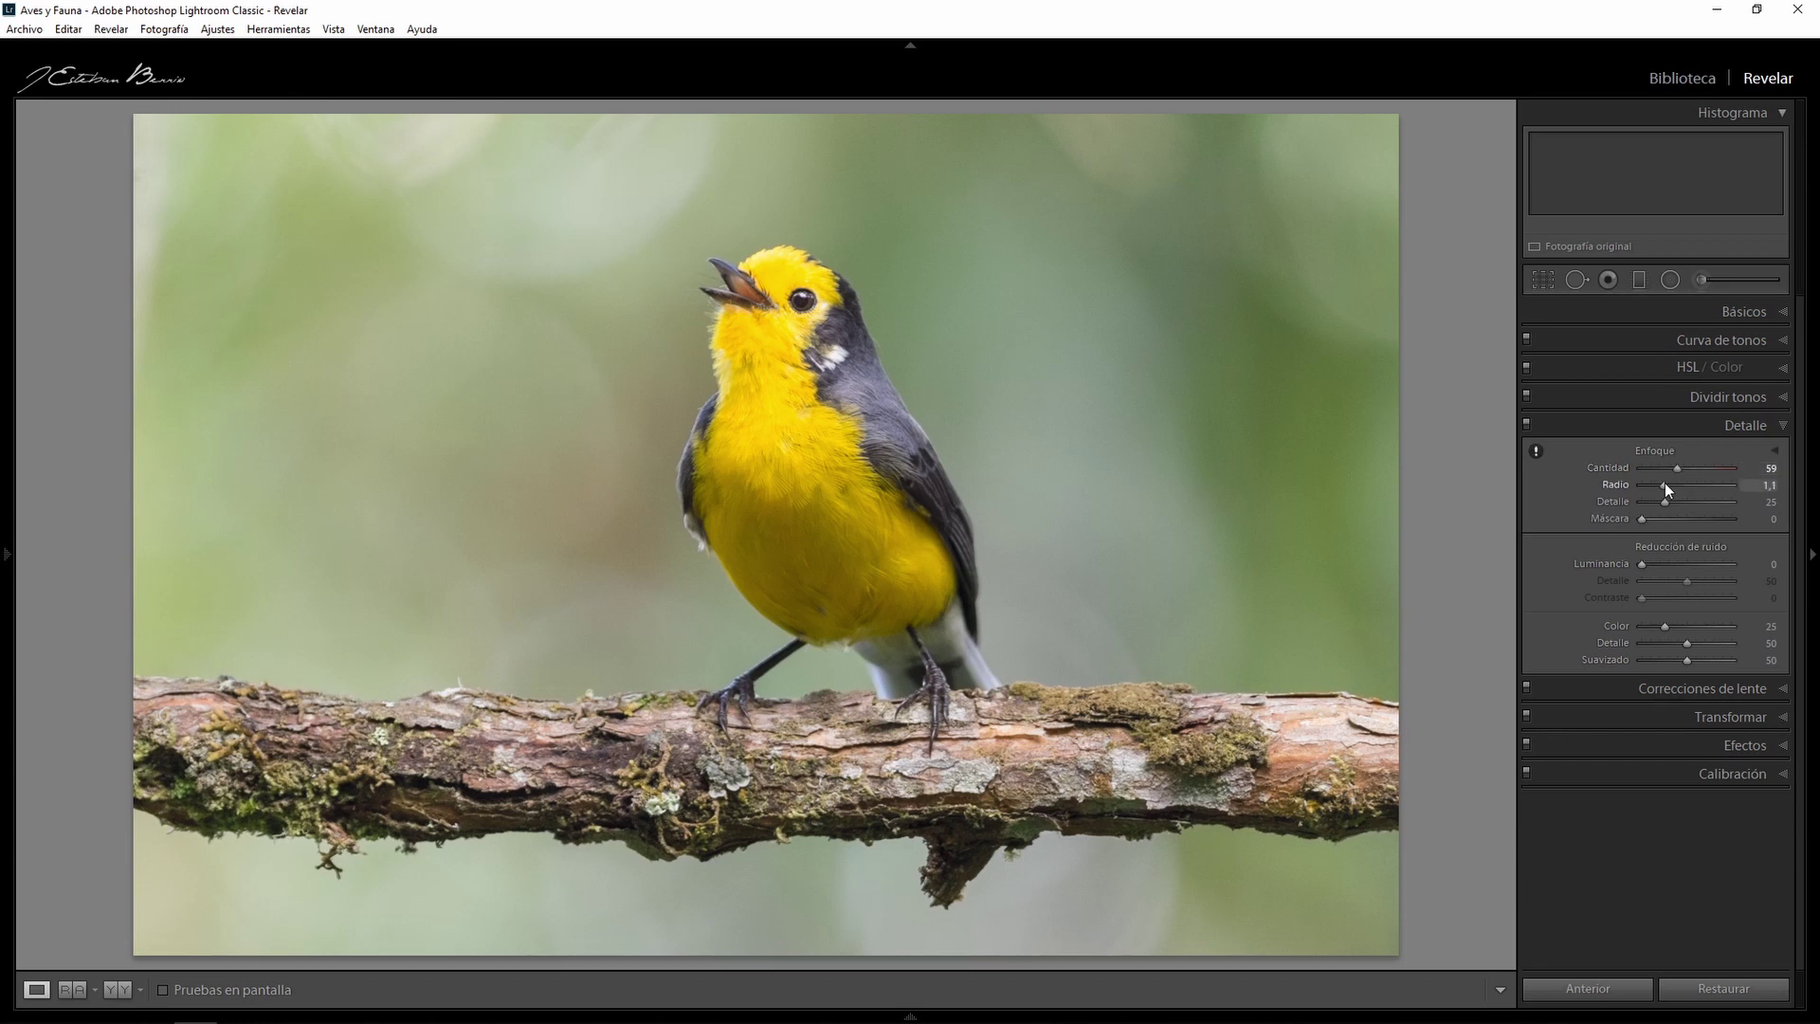
{"action": "key", "text": "Up"}
{"action": "key", "text": "Up"}
{"action": "key", "text": "Up"}
{"action": "key", "text": "Up"}
{"action": "double_click", "coordinate": [1665, 501]}
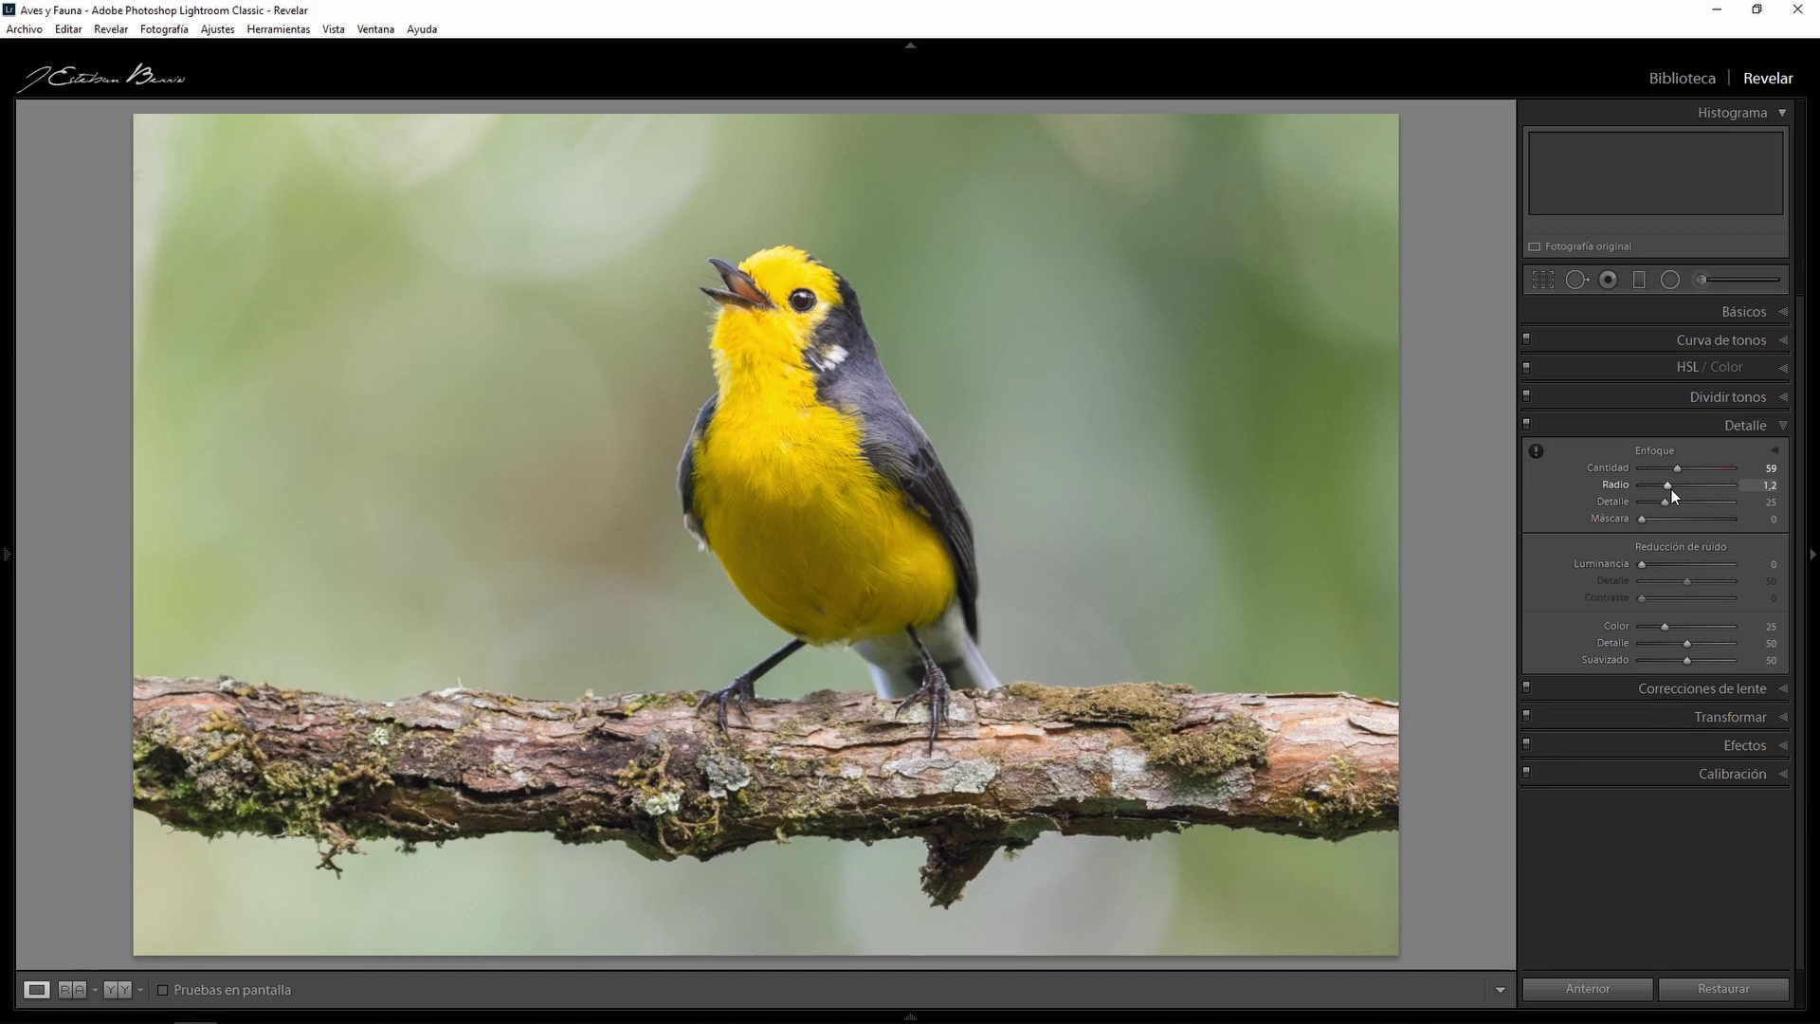
{"action": "double_click", "coordinate": [1670, 489]}
{"action": "double_click", "coordinate": [1668, 474]}
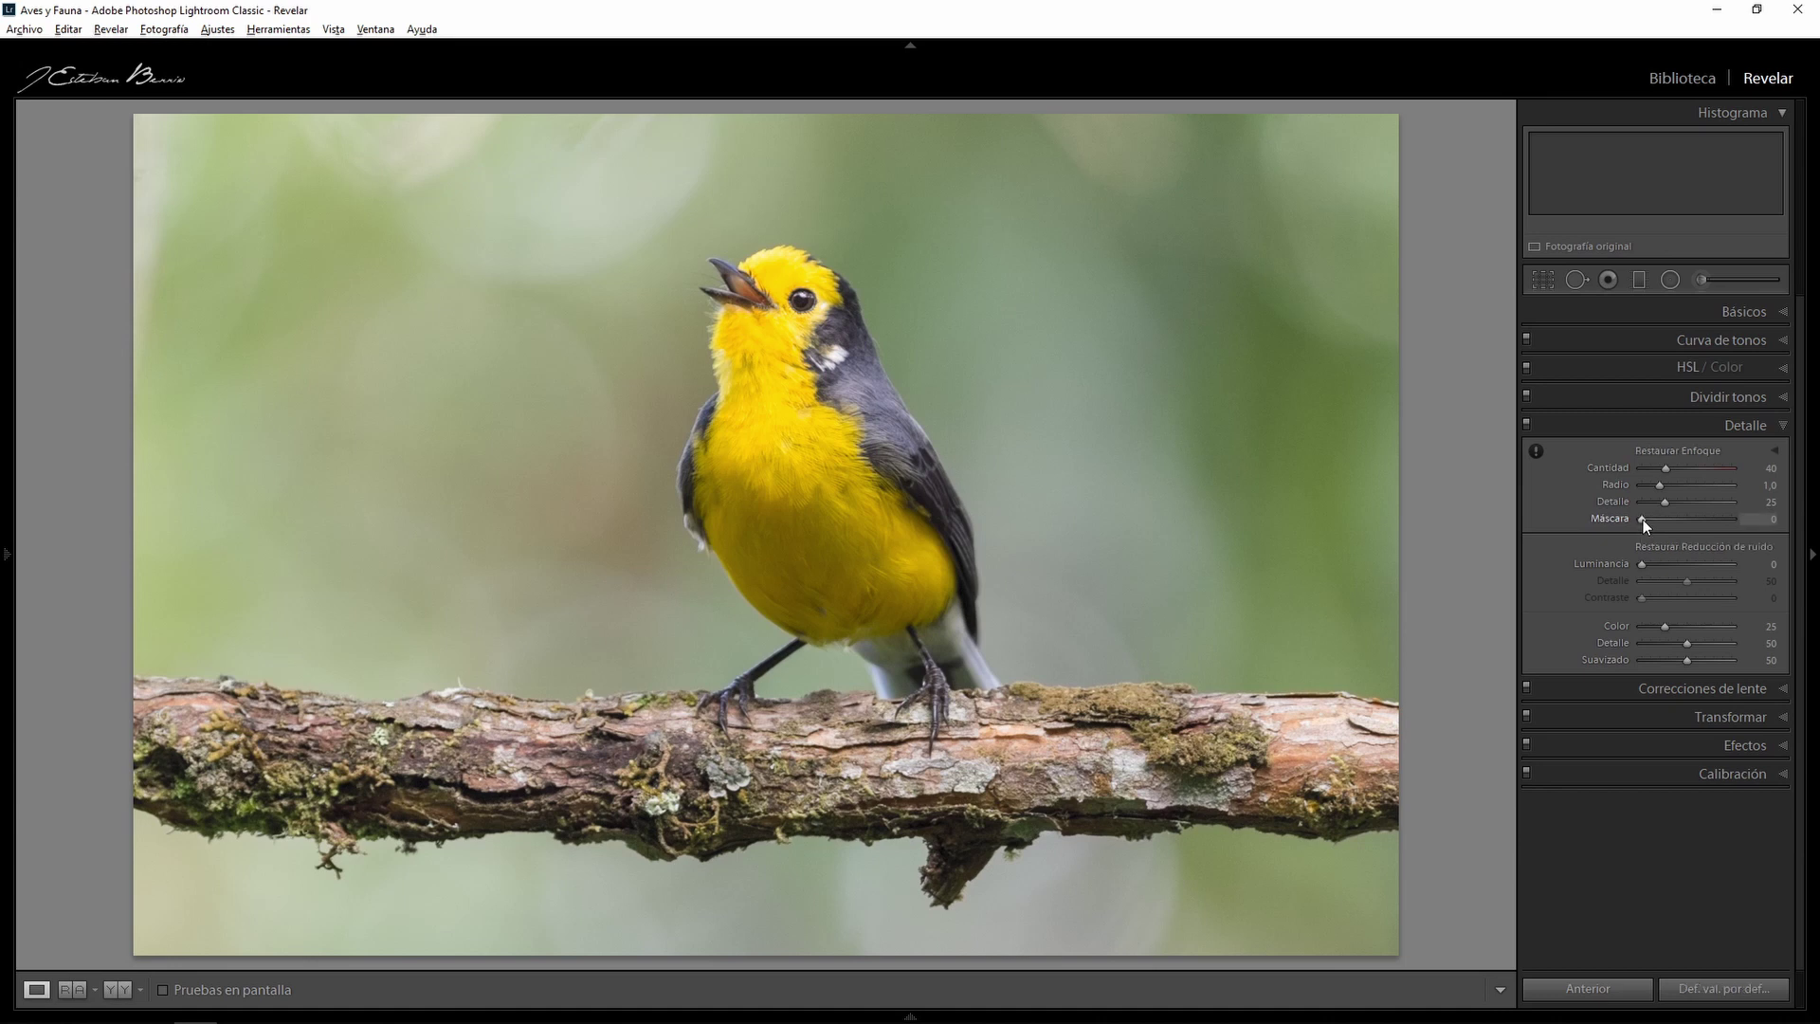
Raise sharpening Máscara to 54 with the Alt mask preview, keeping sharpening off the background.
{"action": "key", "text": "alt"}
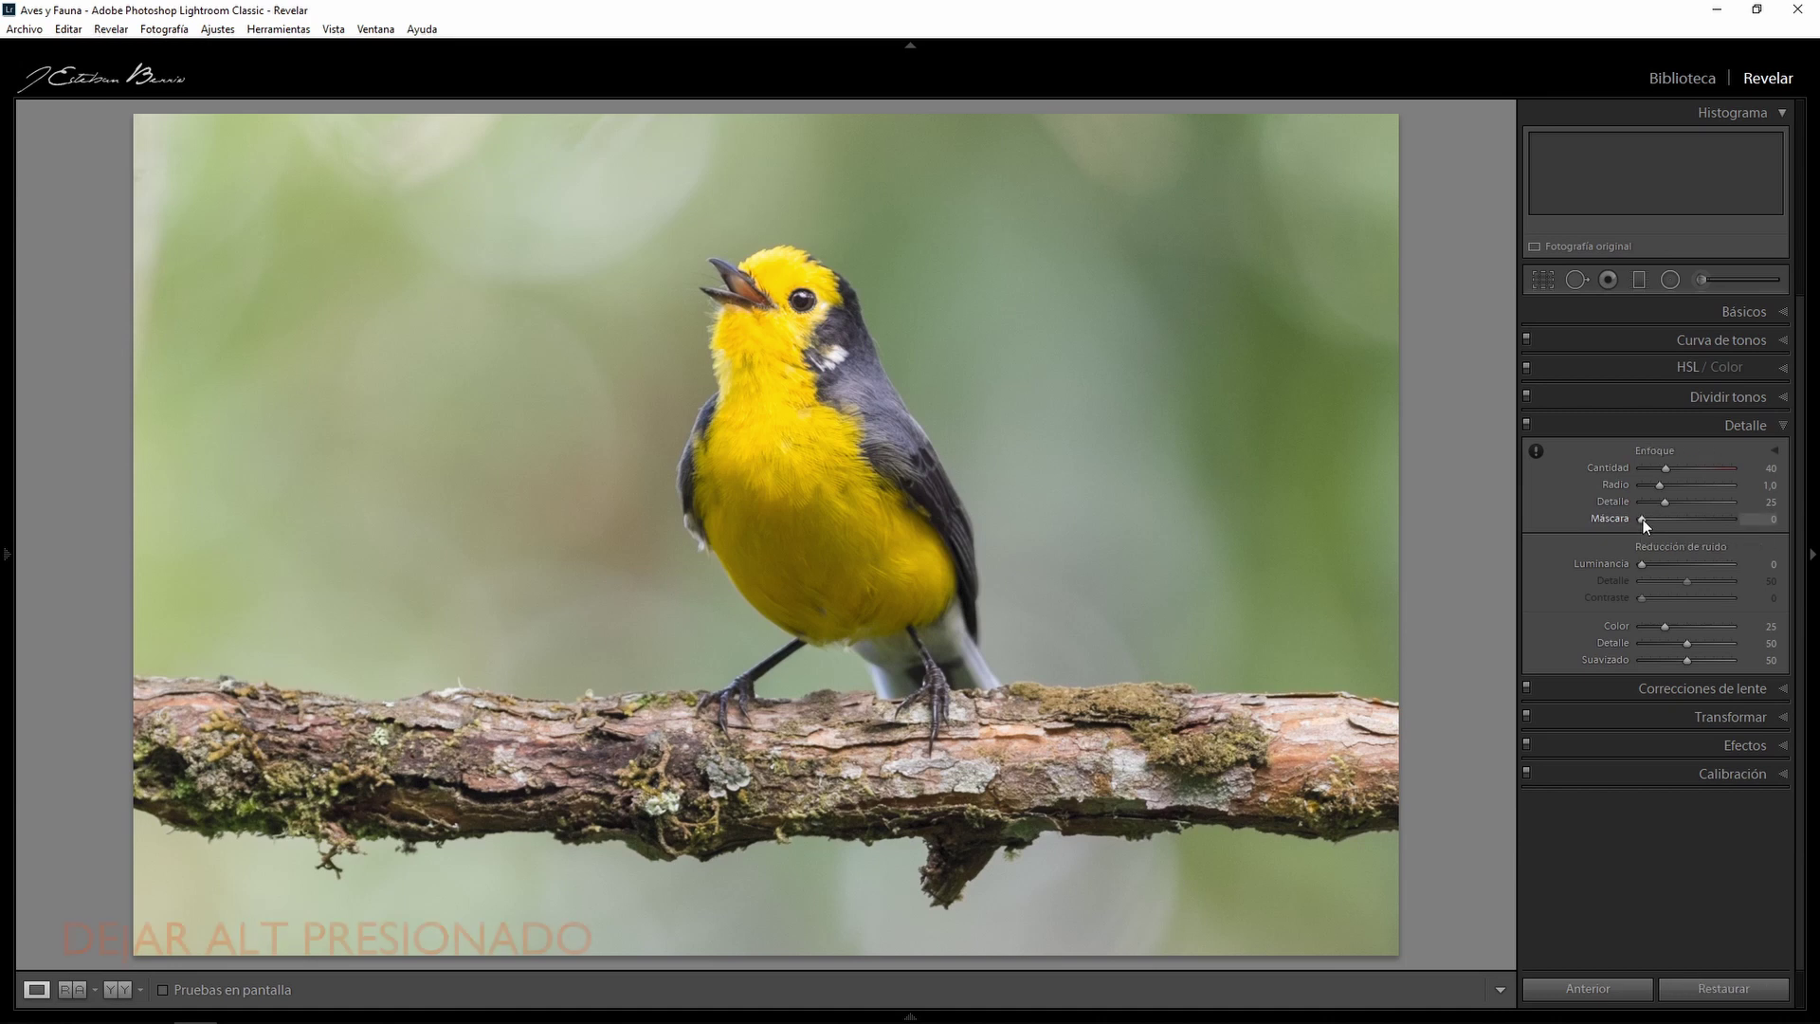
{"action": "left_click_drag", "start_coordinate": [1642, 519], "coordinate": [1668, 515]}
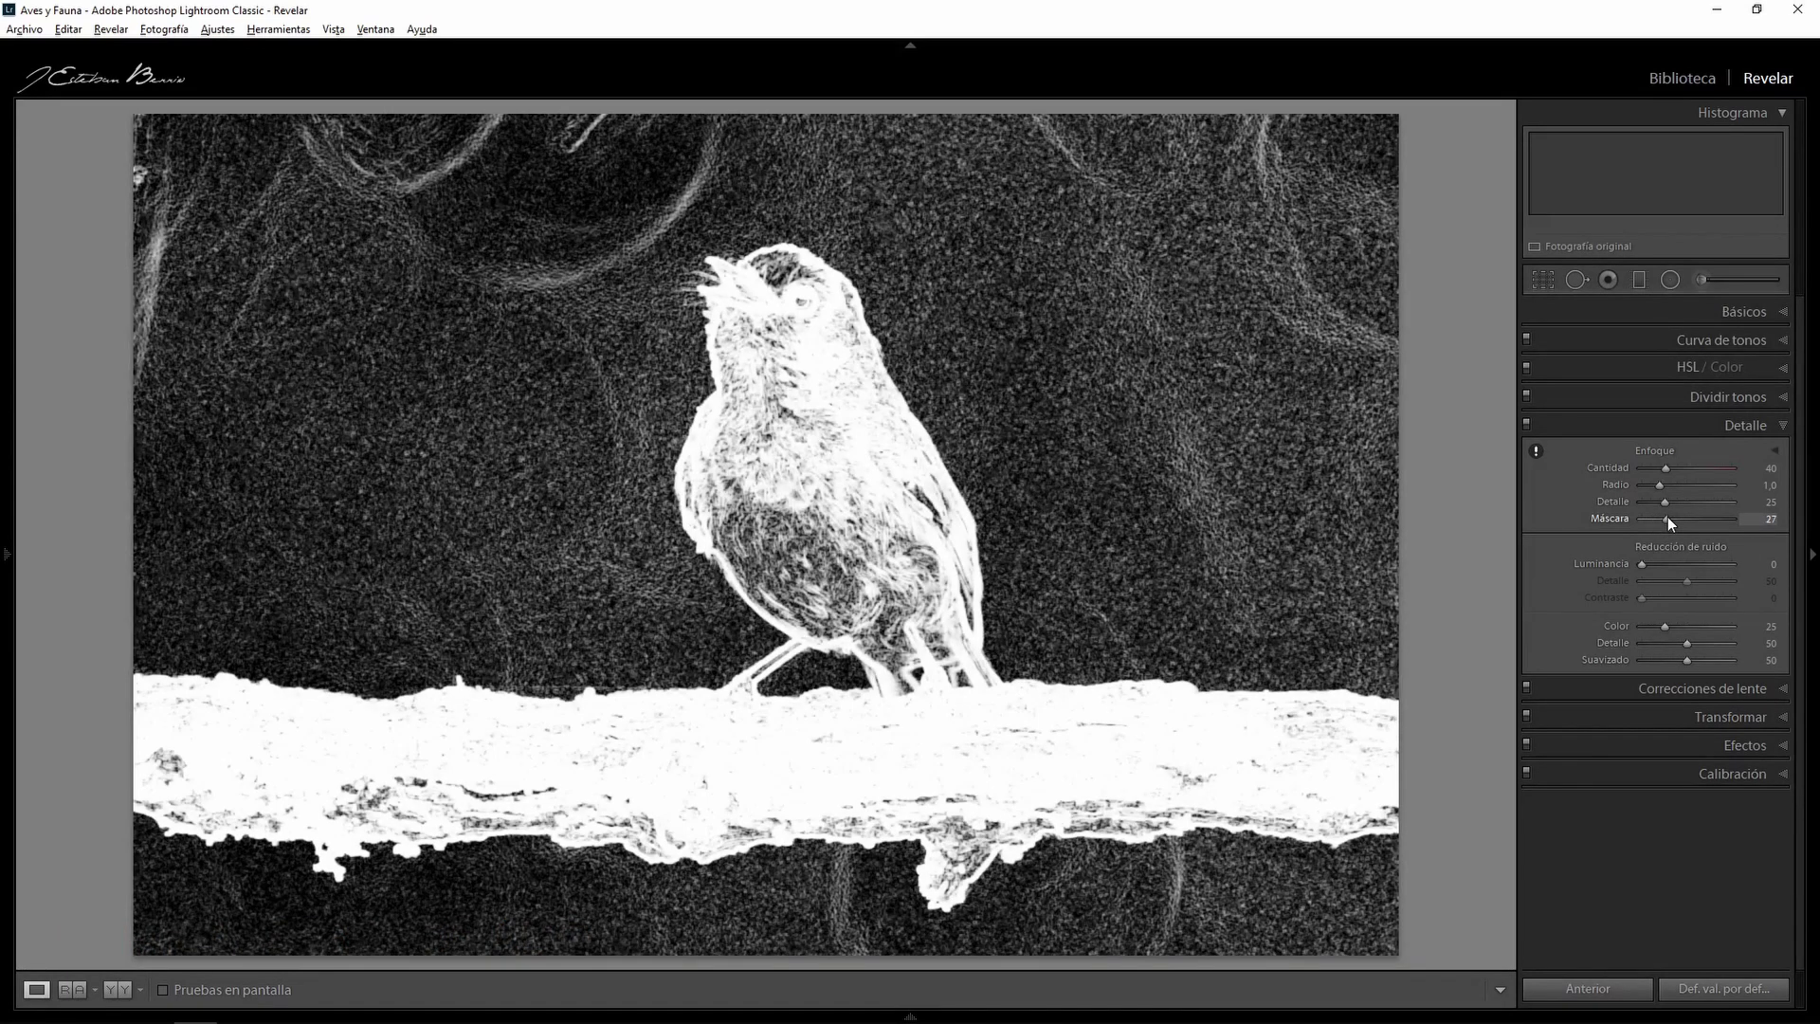
{"action": "left_click_drag", "start_coordinate": [1668, 516], "coordinate": [1674, 516]}
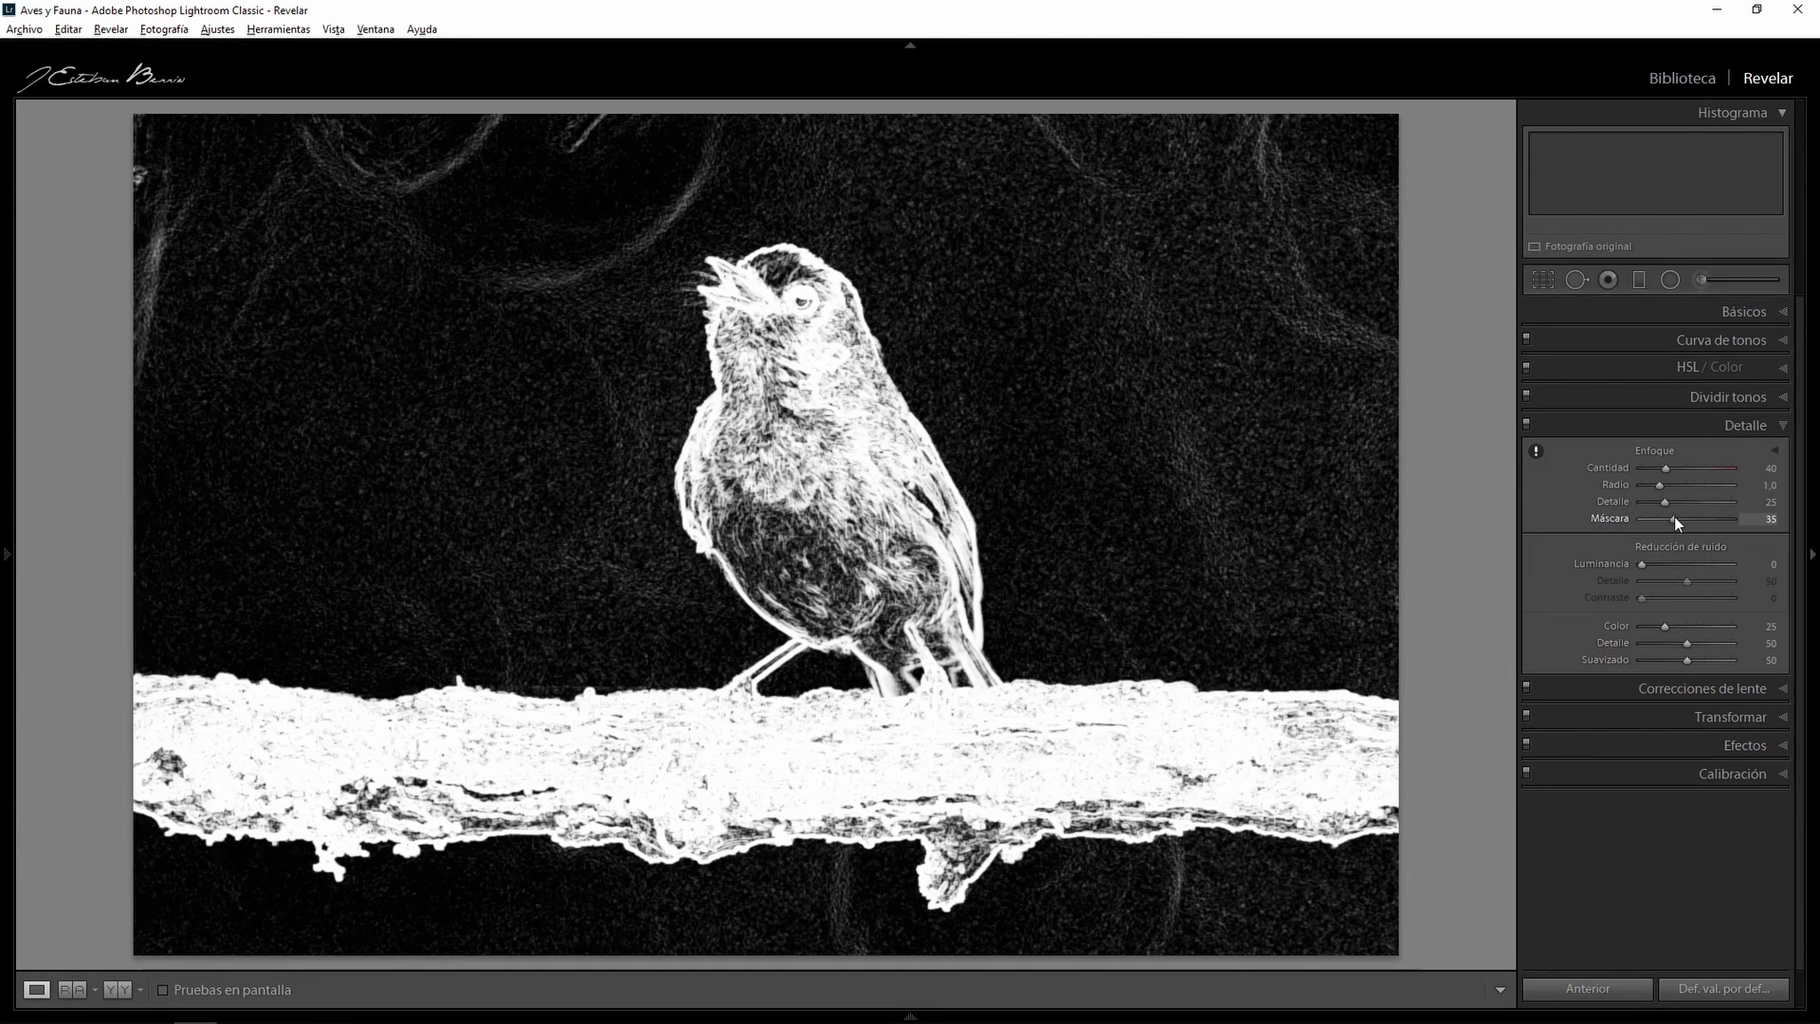
{"action": "left_click_drag", "start_coordinate": [1674, 516], "coordinate": [1680, 516]}
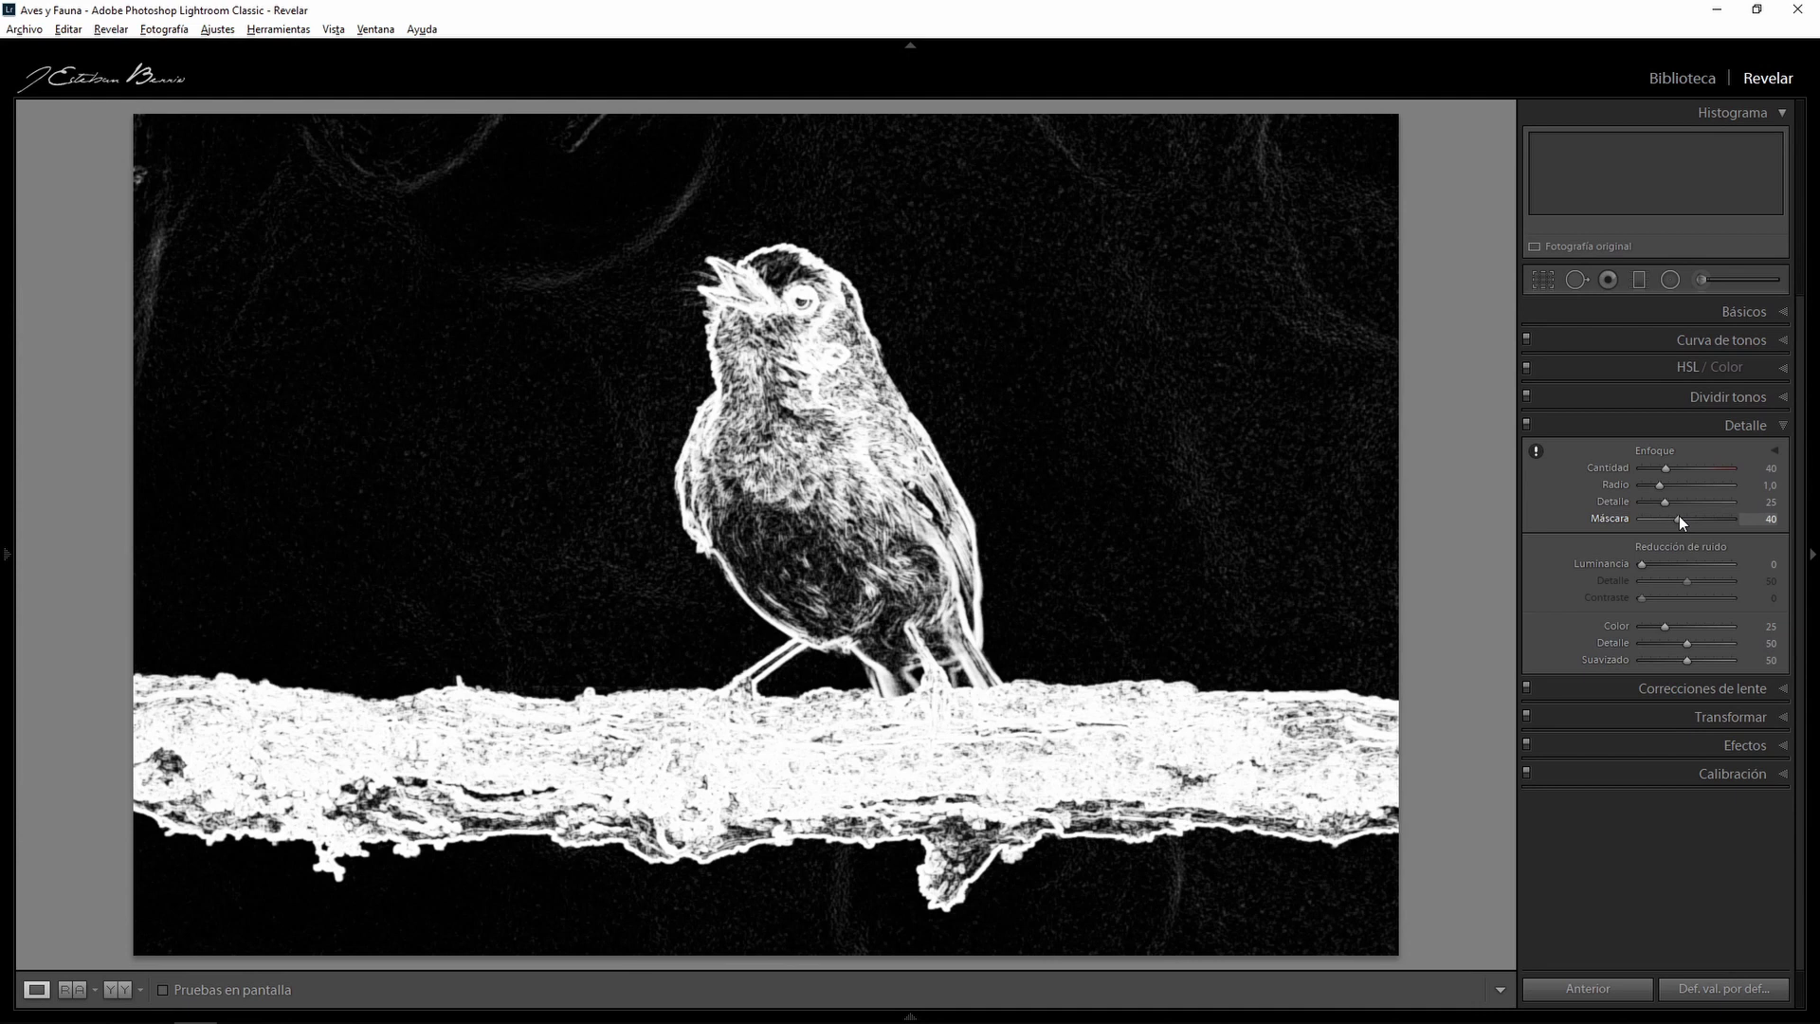
{"action": "left_click_drag", "start_coordinate": [1679, 517], "coordinate": [1692, 519]}
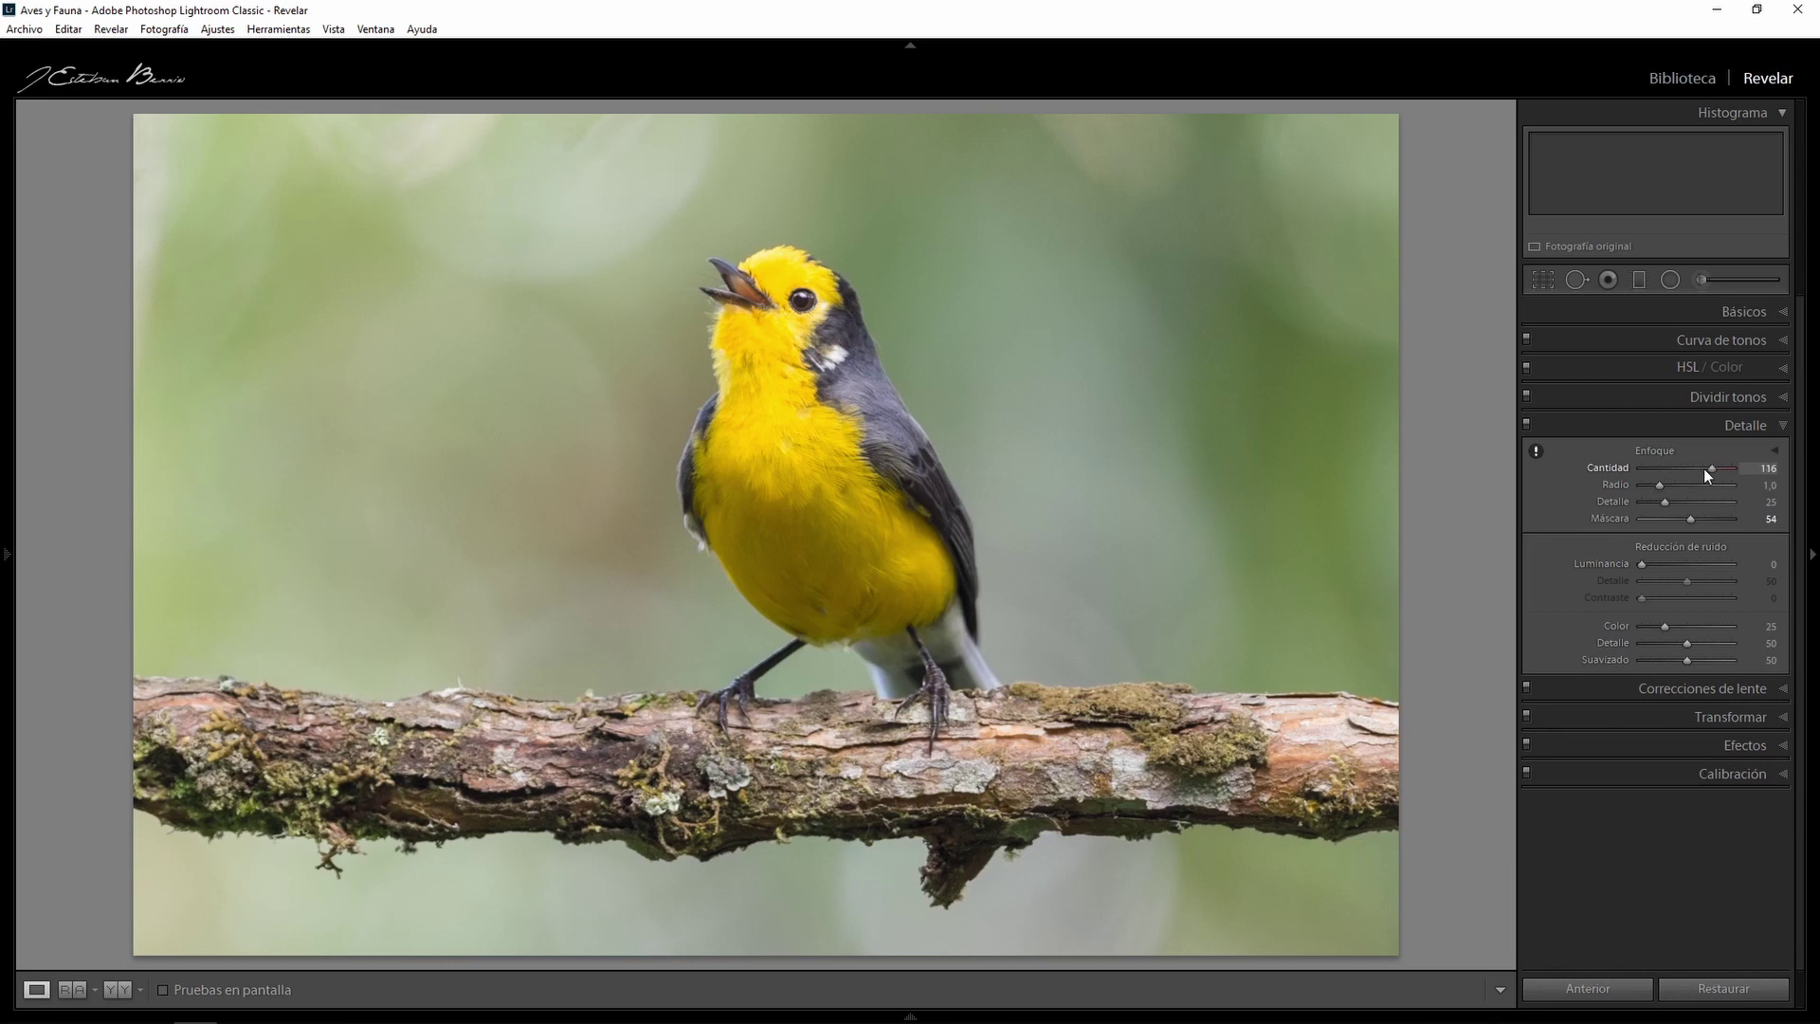
Lower Cantidad to 113, then zoom in and toggle Detalle off and on to check noise.
{"action": "left_click_drag", "start_coordinate": [1703, 468], "coordinate": [1701, 468]}
{"action": "left_click", "coordinate": [1333, 458]}
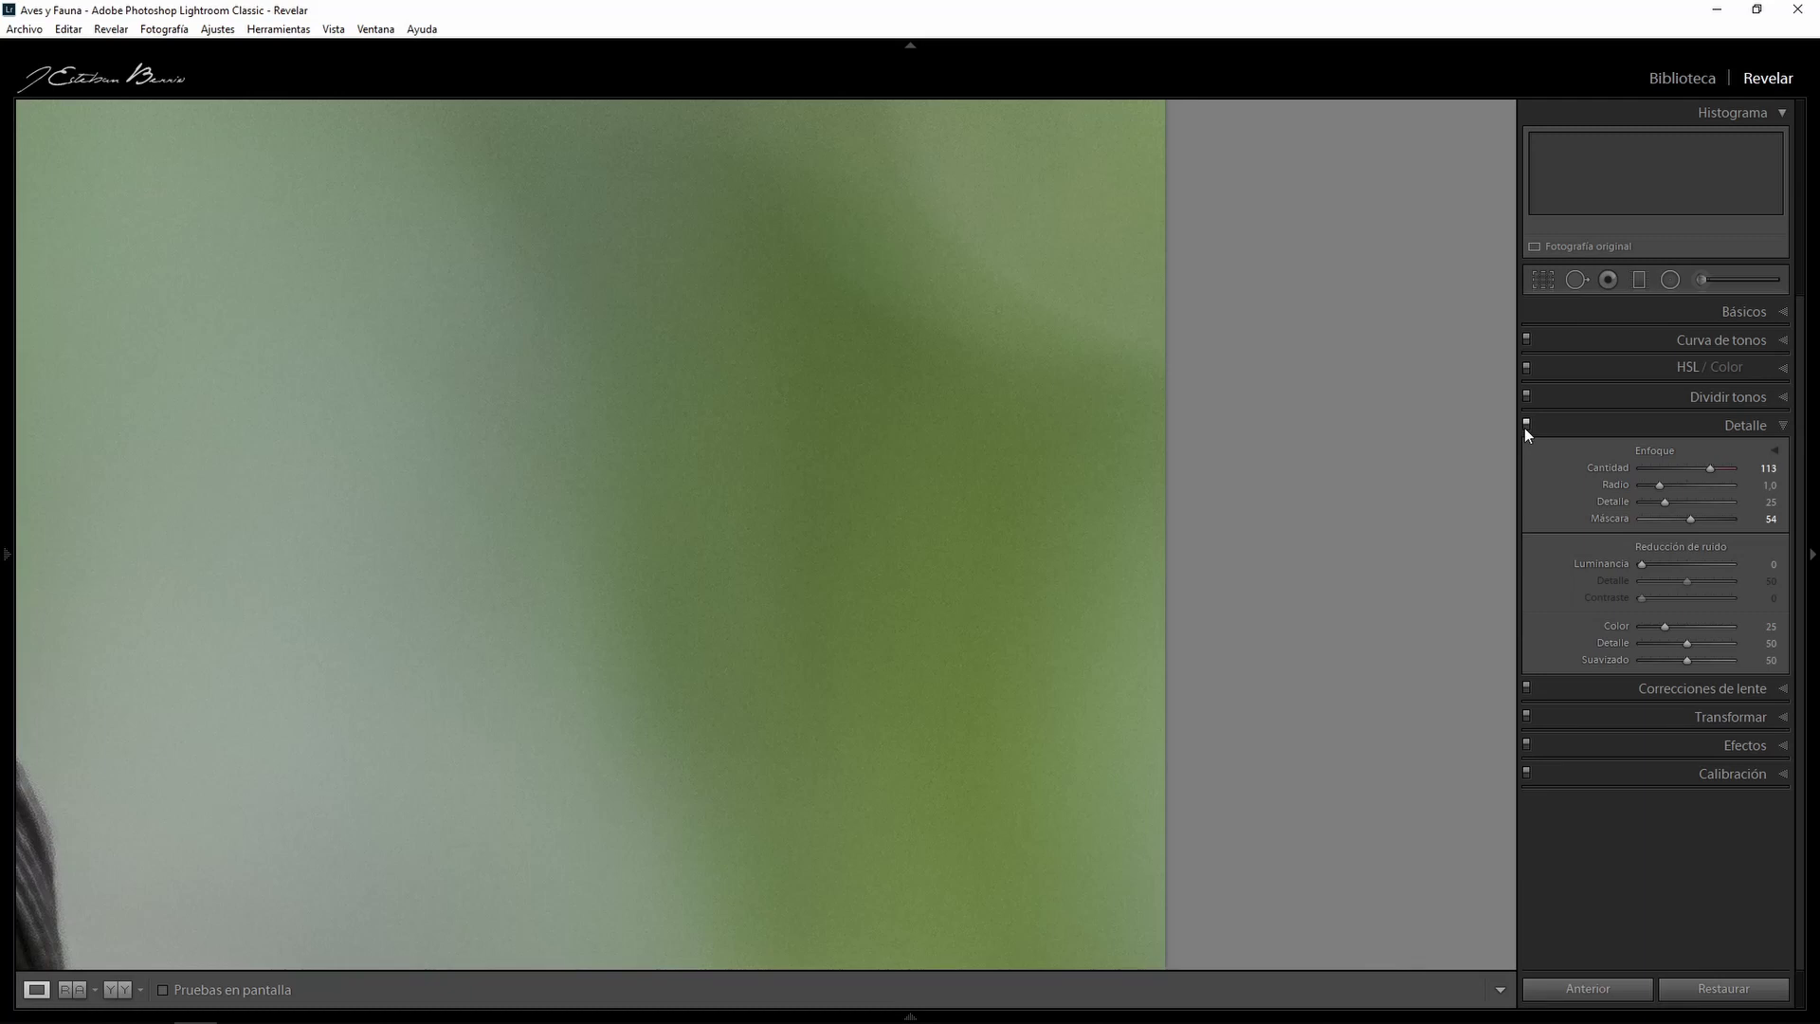
{"action": "left_click", "coordinate": [1525, 429]}
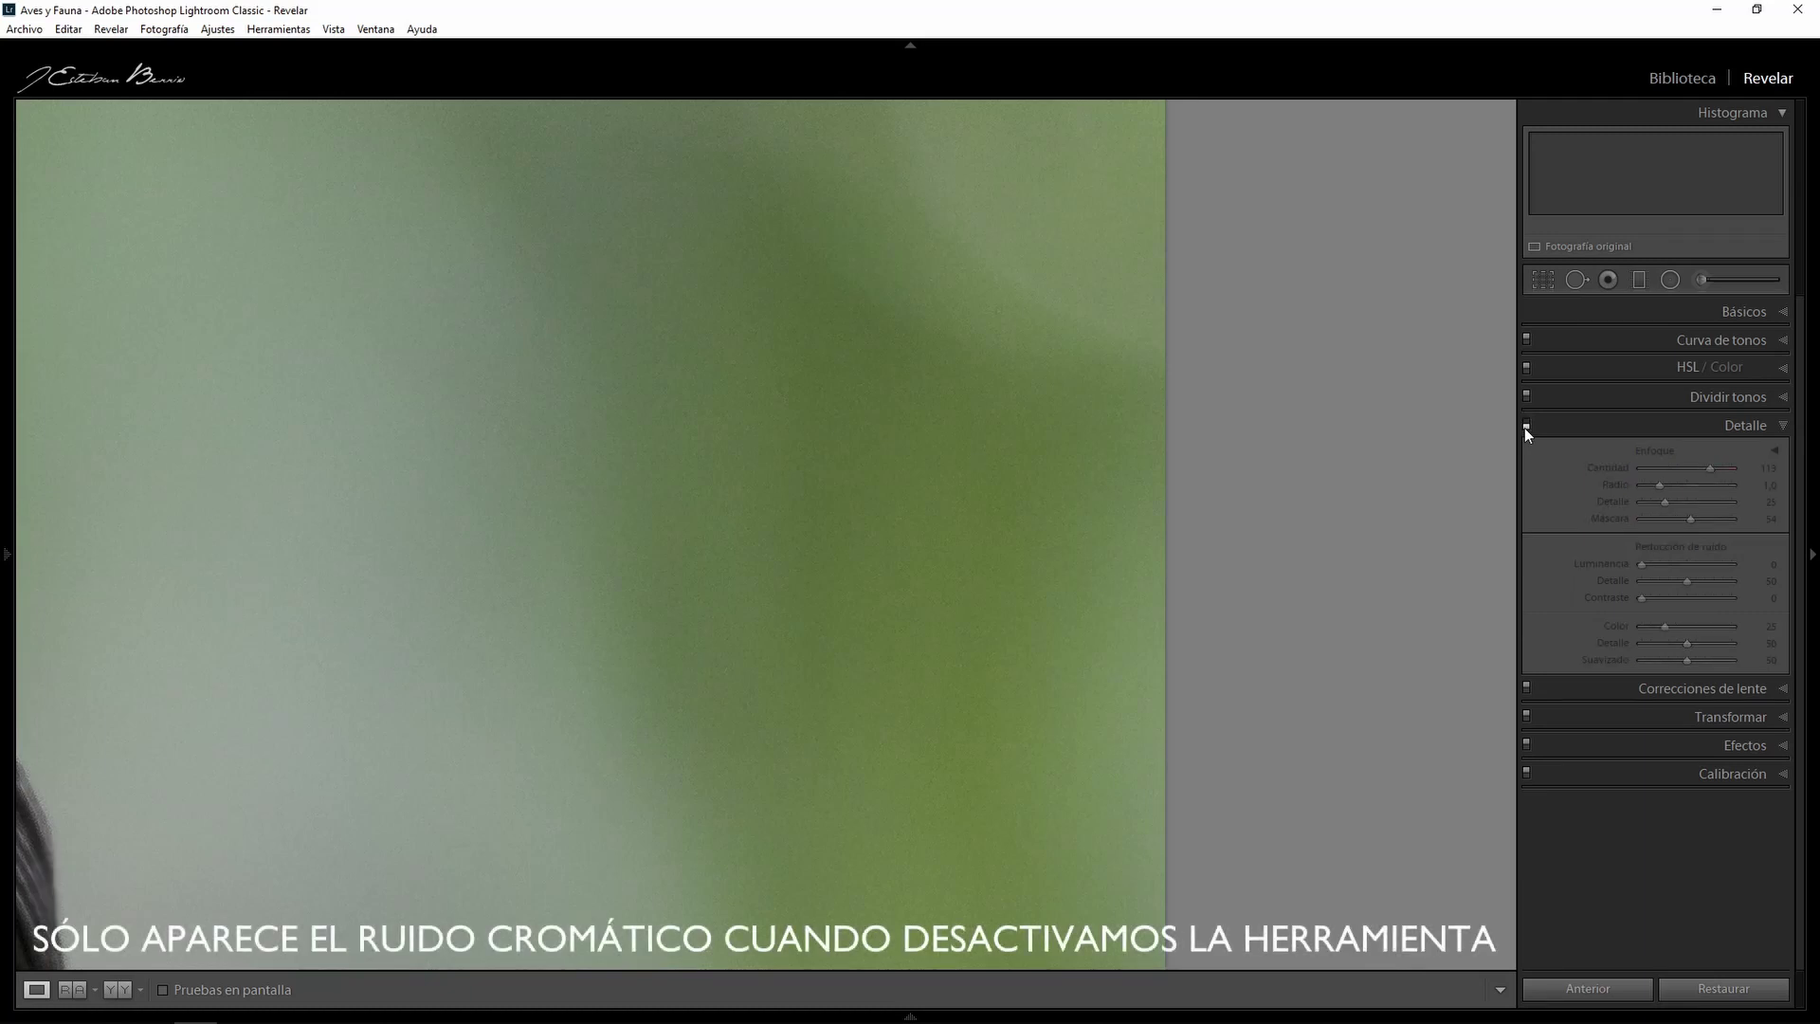
{"action": "left_click", "coordinate": [1525, 428]}
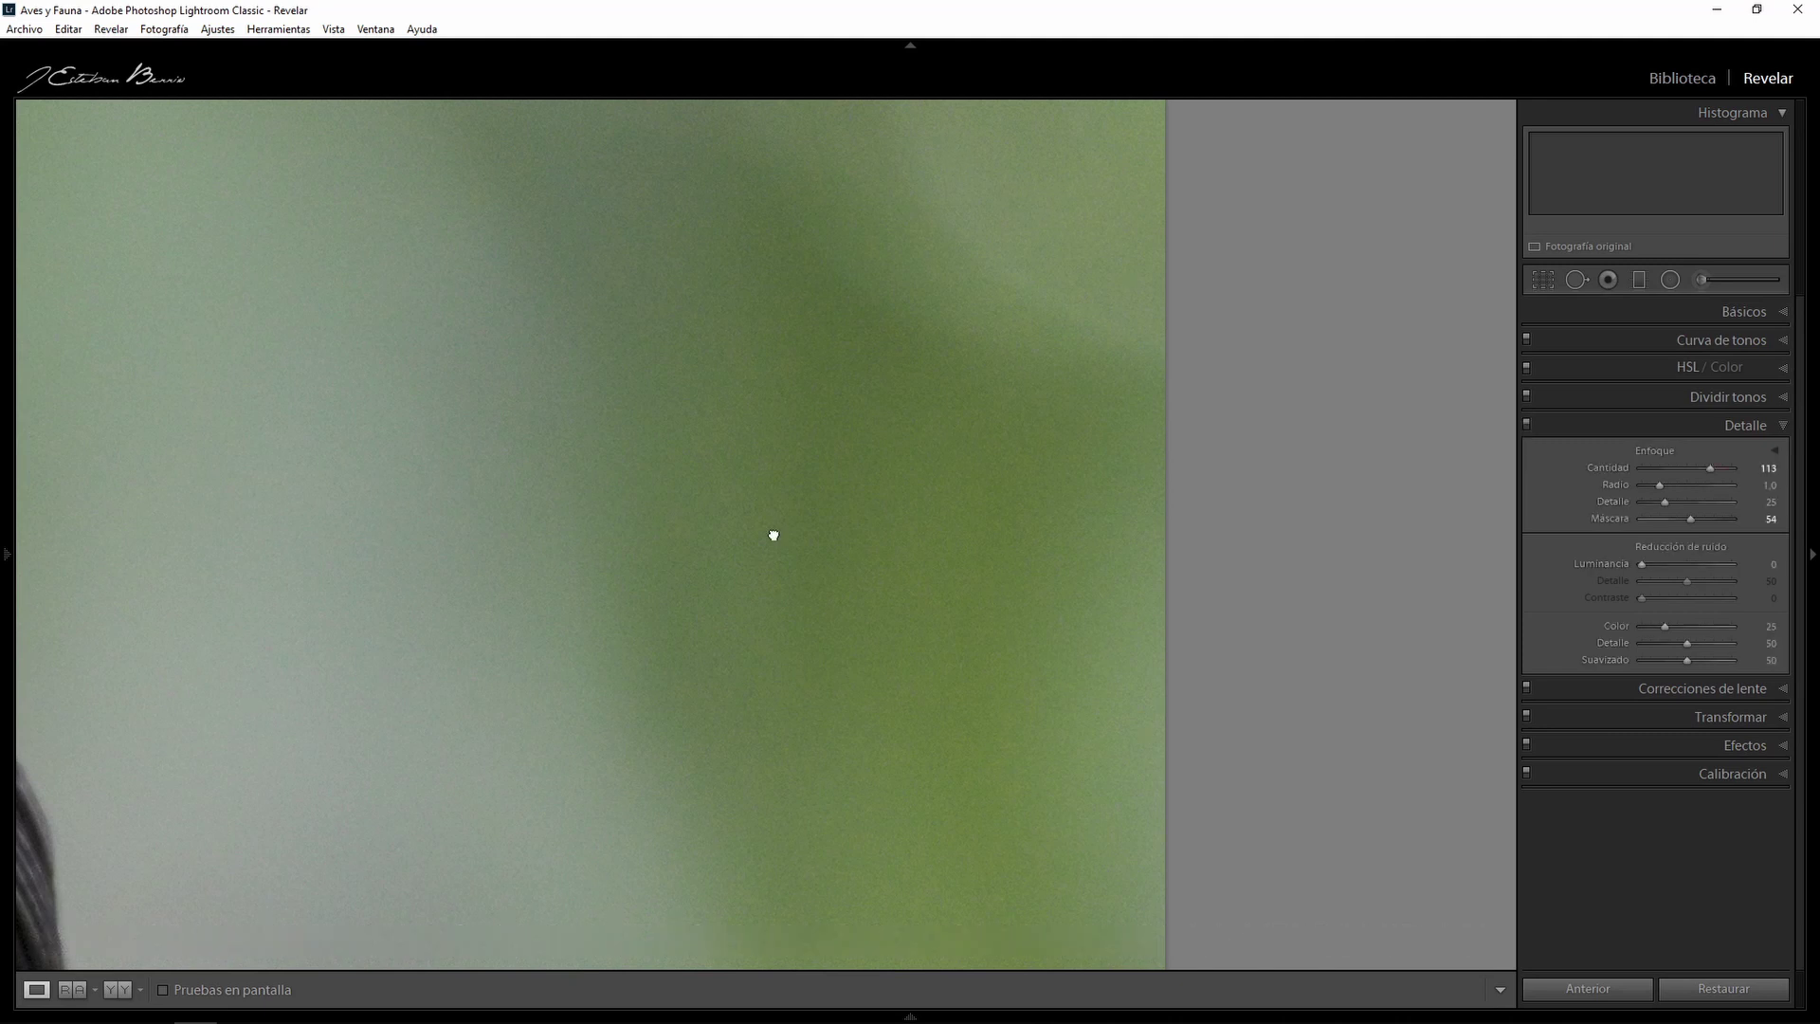
{"action": "left_click", "coordinate": [774, 535]}
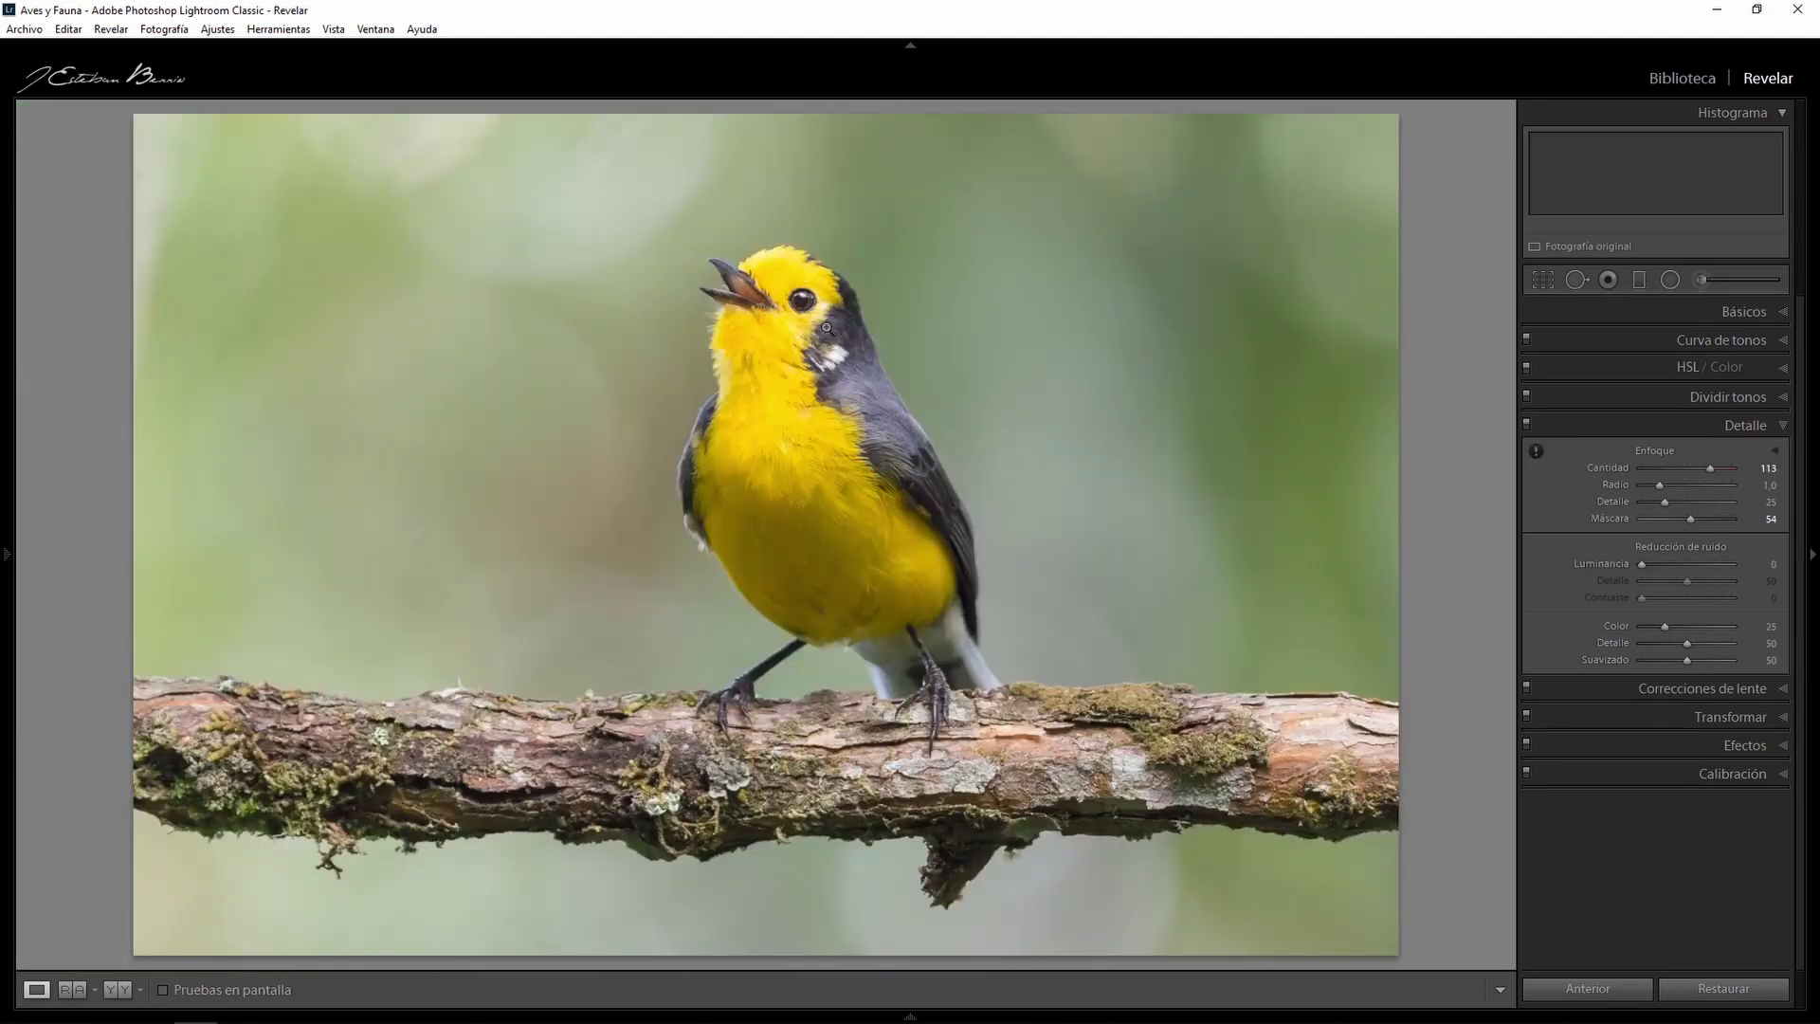
Show Antes and Después side by side, zoomed in on the bird's head.
{"action": "key", "text": "y"}
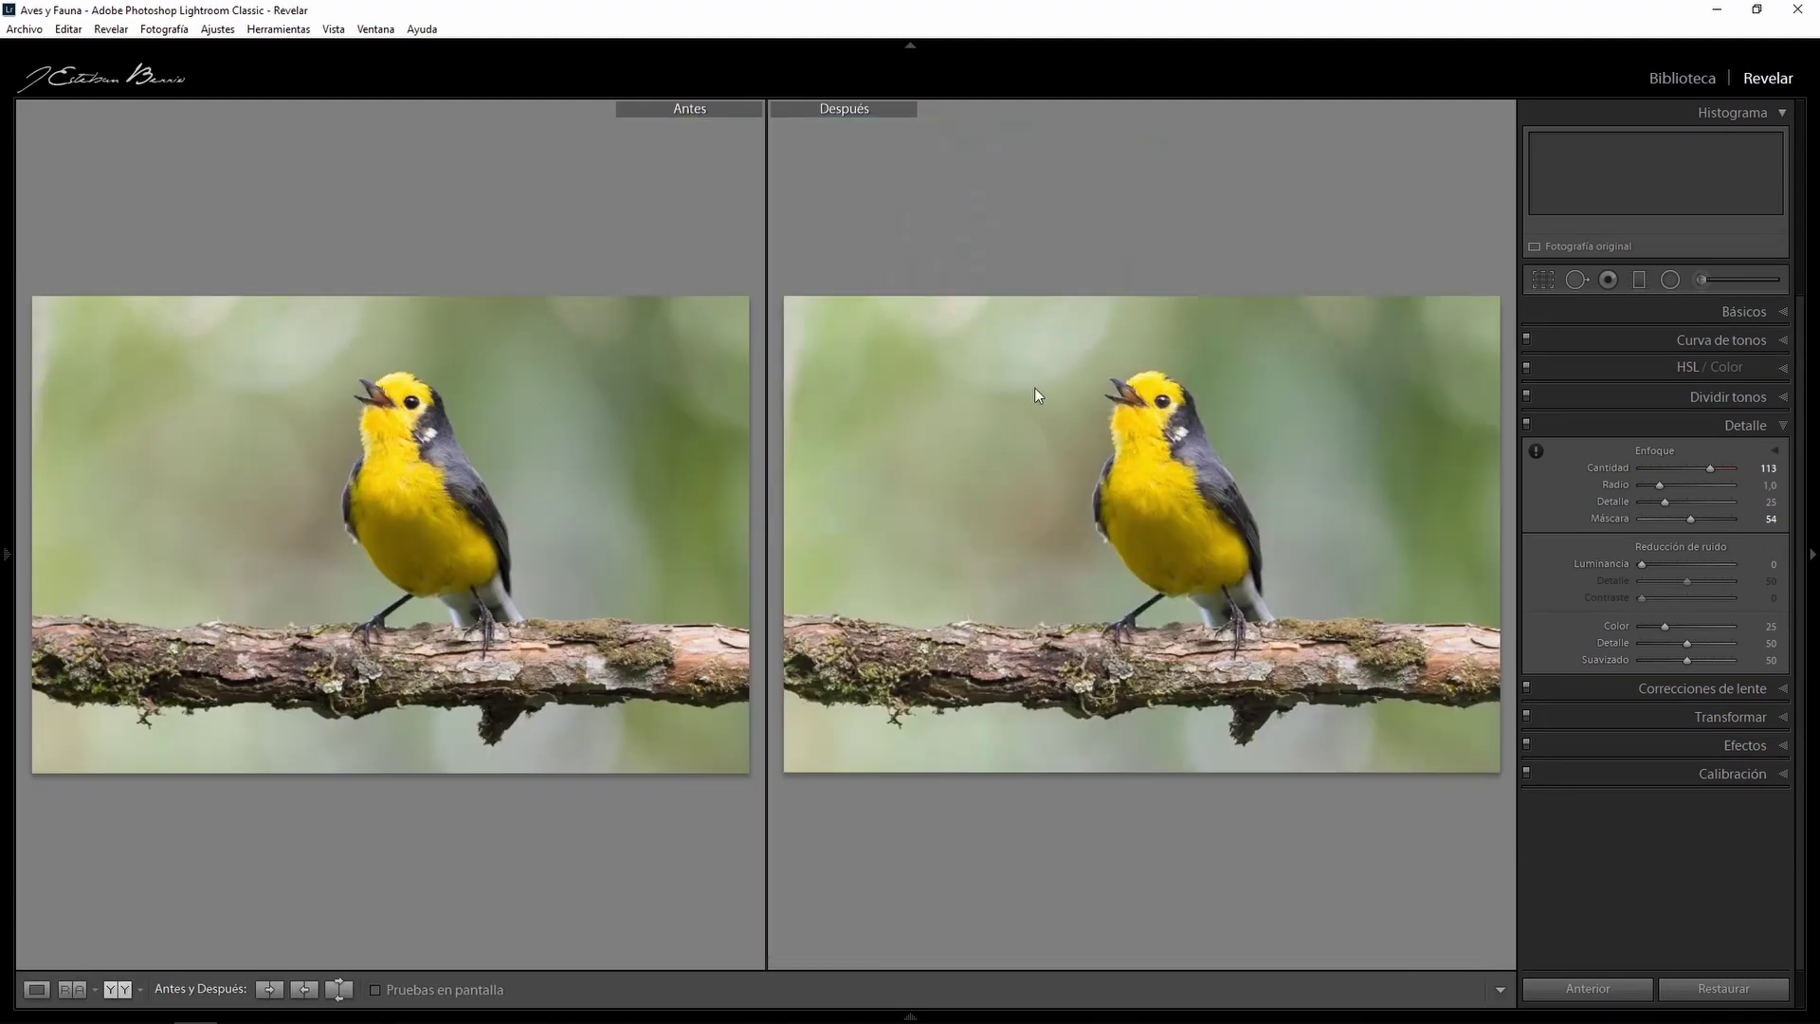
{"action": "left_click", "coordinate": [1153, 436]}
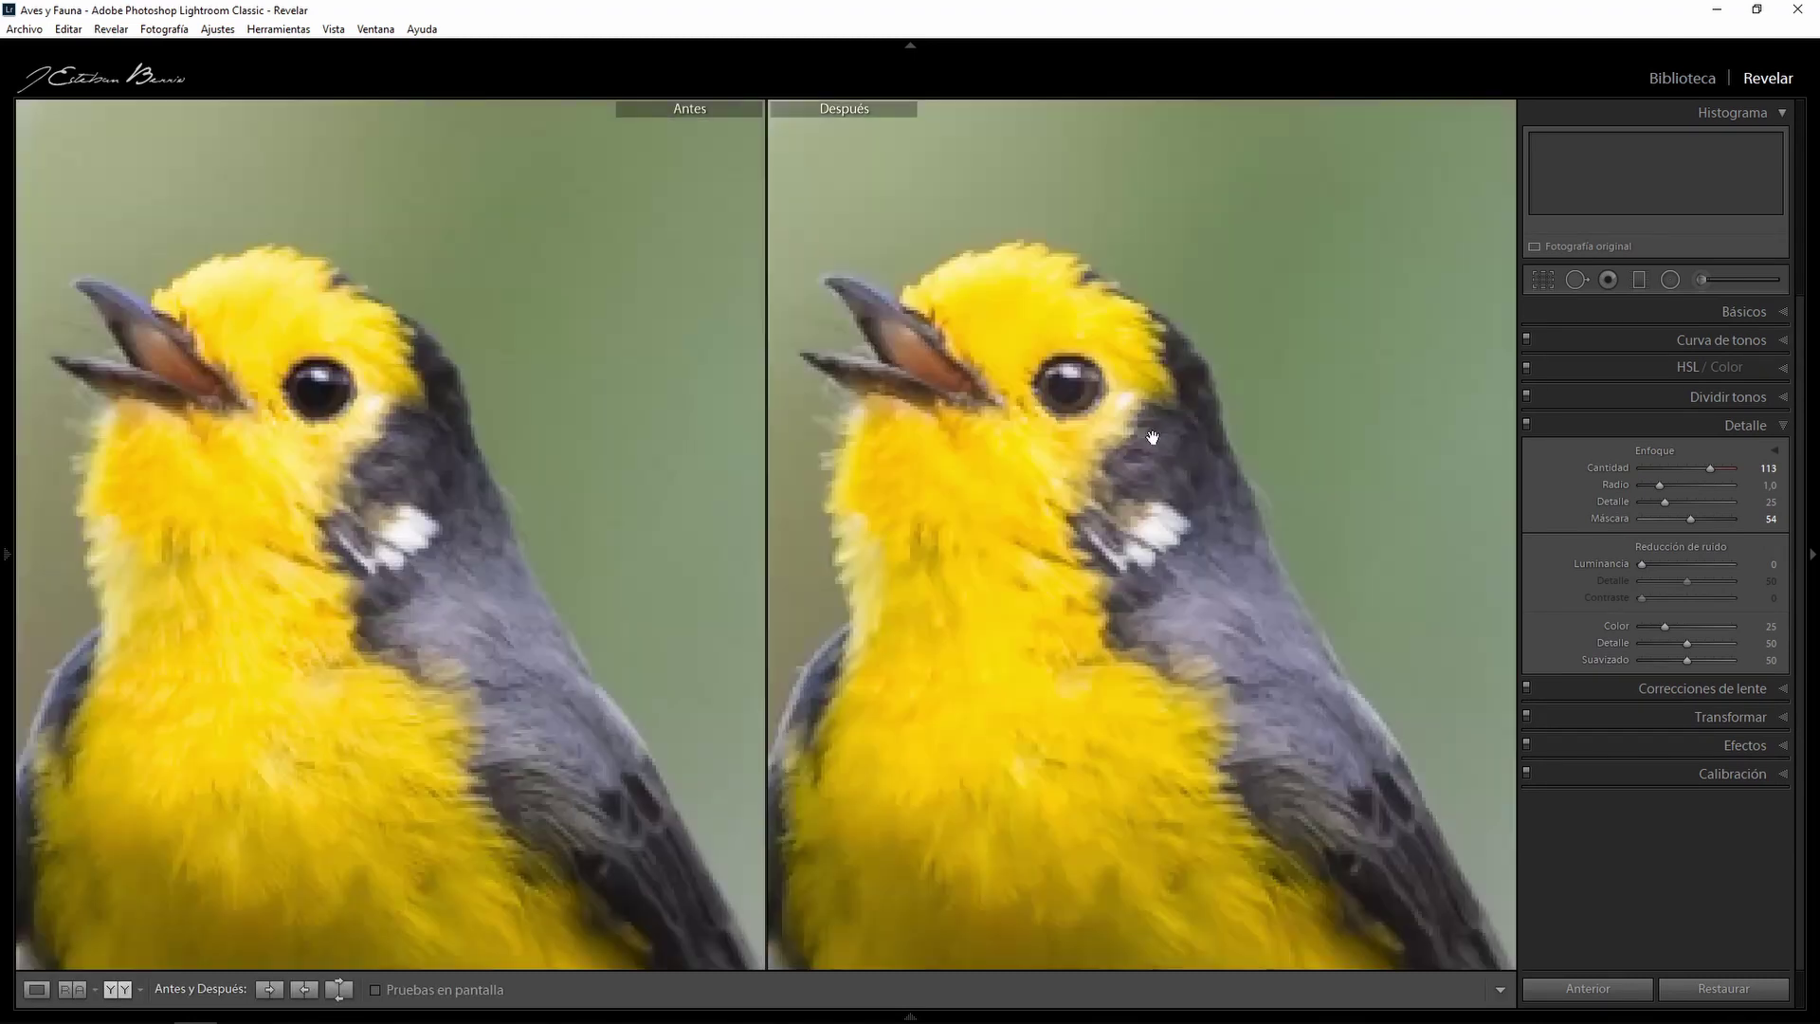